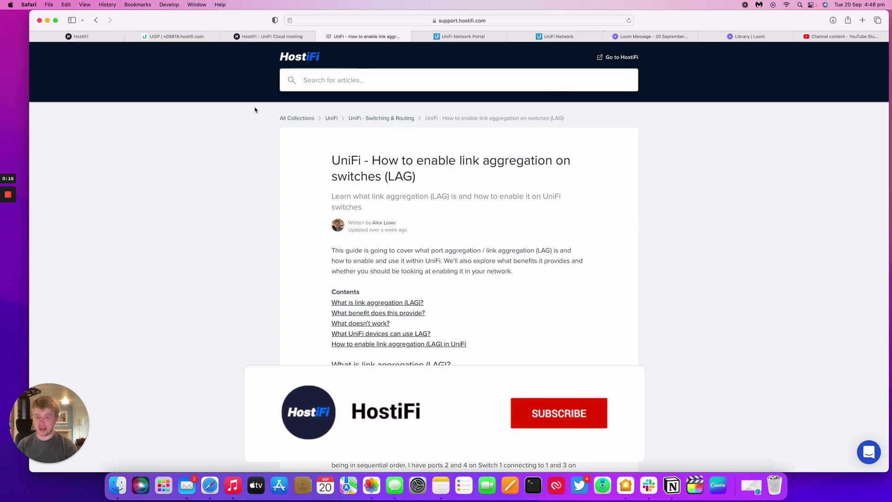
Read through the link aggregation help article, then return to its top
{"action": "scroll", "coordinate": [374, 160], "scroll_direction": "down", "scroll_amount": 3}
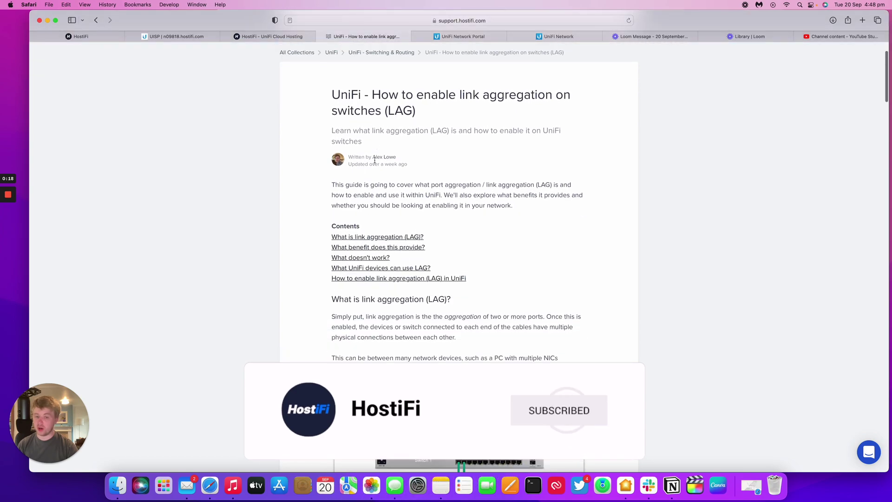
{"action": "scroll", "coordinate": [374, 160], "scroll_direction": "down", "scroll_amount": 3}
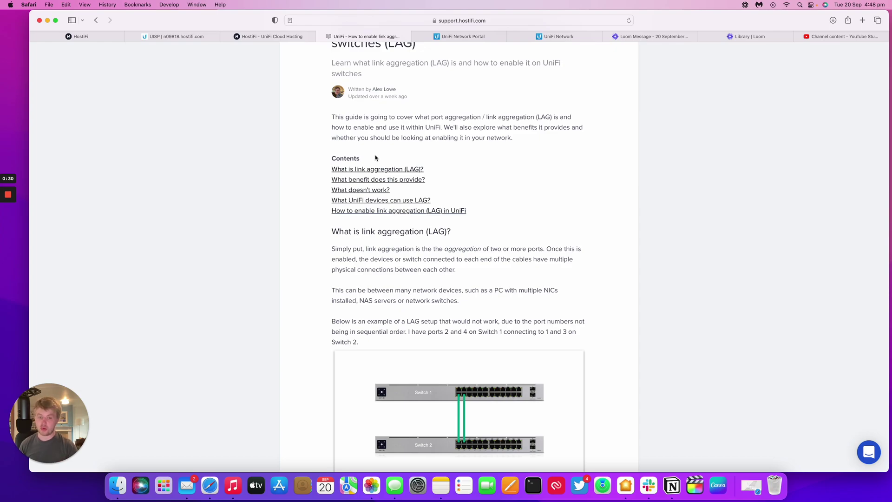
{"action": "scroll", "coordinate": [497, 205], "scroll_direction": "down", "scroll_amount": 3}
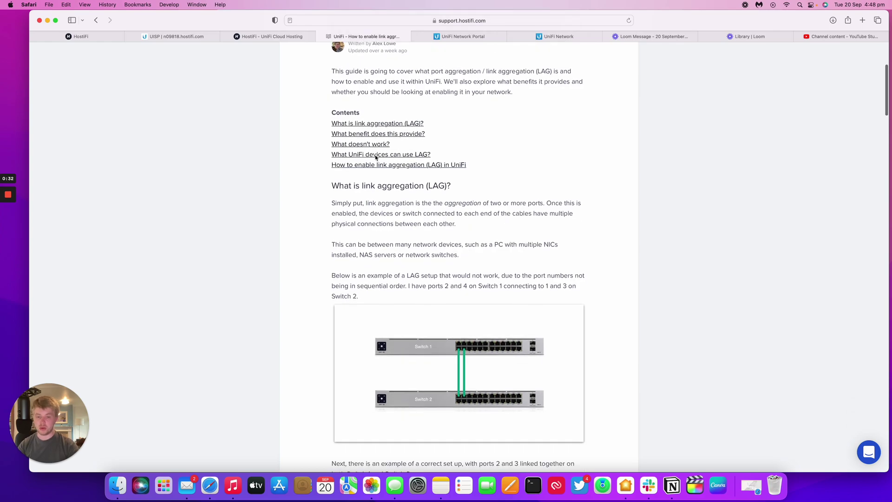
{"action": "scroll", "coordinate": [496, 204], "scroll_direction": "down", "scroll_amount": 2}
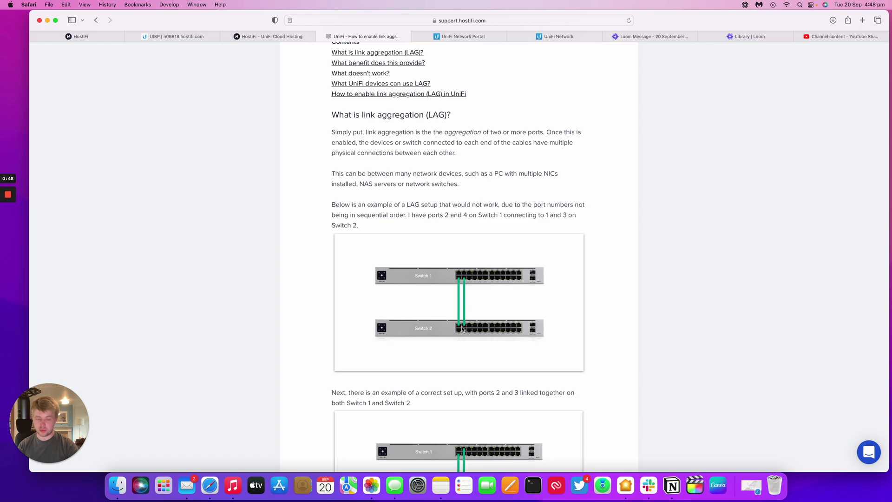
{"action": "scroll", "coordinate": [463, 322], "scroll_direction": "down", "scroll_amount": 3}
{"action": "scroll", "coordinate": [460, 260], "scroll_direction": "up", "scroll_amount": 1}
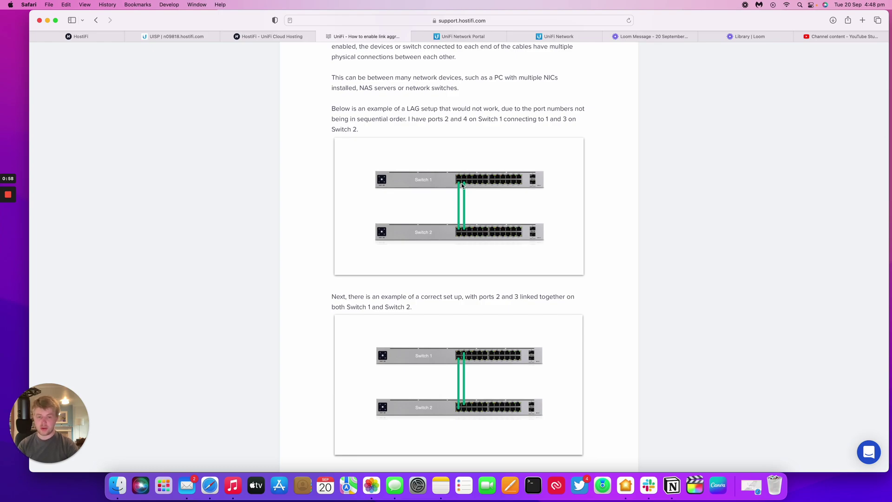
{"action": "scroll", "coordinate": [463, 185], "scroll_direction": "down", "scroll_amount": 1}
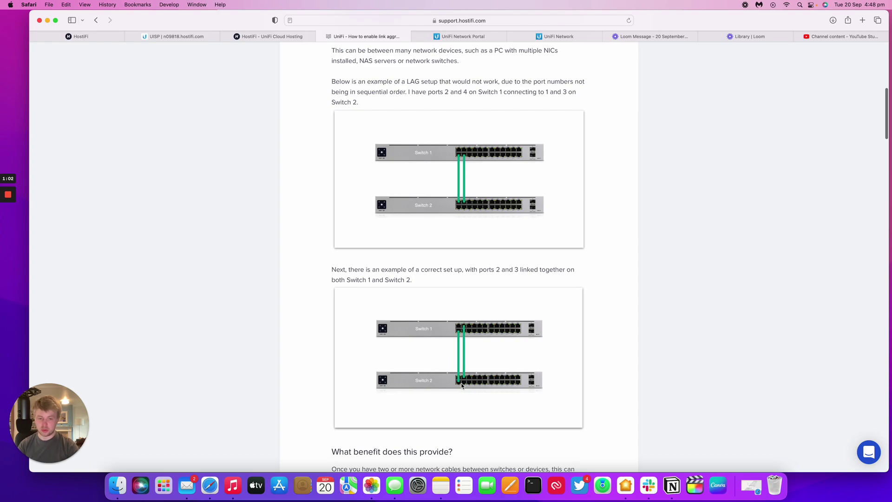
{"action": "scroll", "coordinate": [461, 384], "scroll_direction": "down", "scroll_amount": 10}
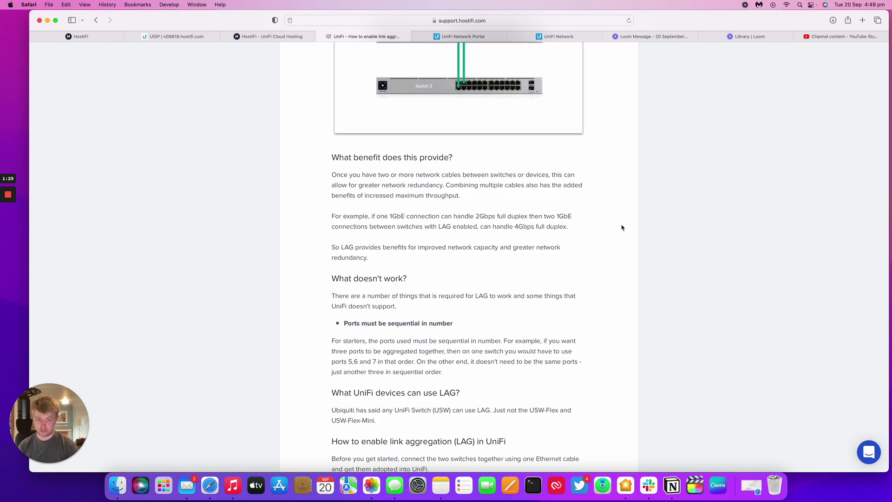
{"action": "scroll", "coordinate": [519, 218], "scroll_direction": "down", "scroll_amount": 3}
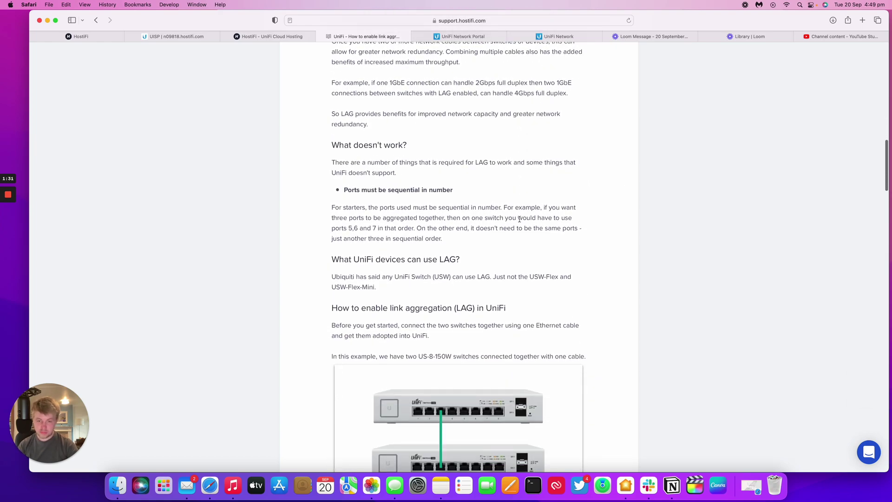
{"action": "scroll", "coordinate": [455, 200], "scroll_direction": "down", "scroll_amount": 1}
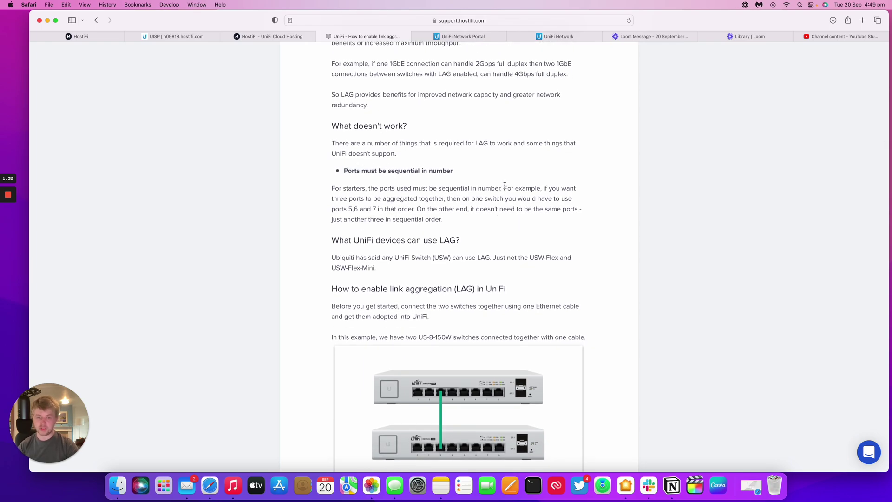
{"action": "scroll", "coordinate": [506, 185], "scroll_direction": "down", "scroll_amount": 5}
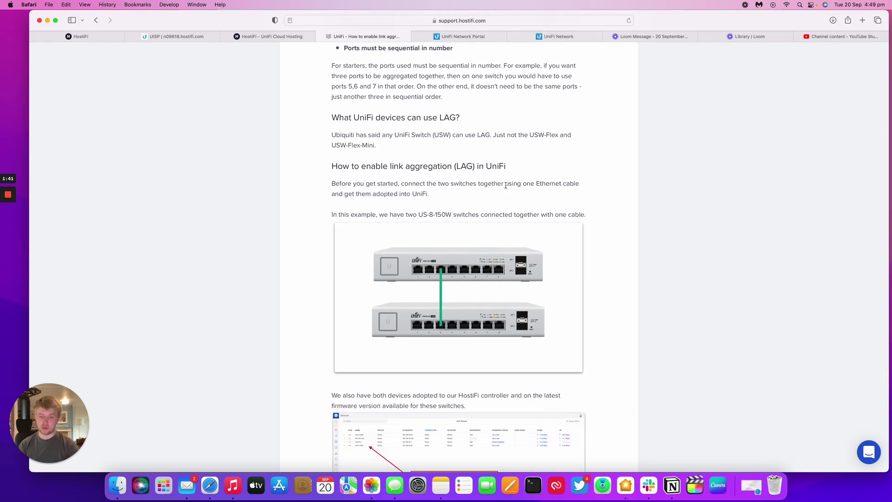
{"action": "scroll", "coordinate": [505, 186], "scroll_direction": "down", "scroll_amount": 5}
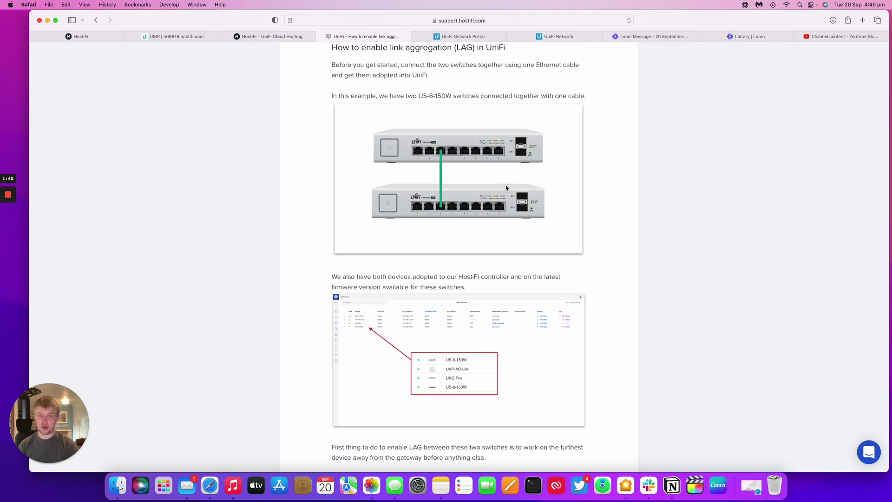
{"action": "scroll", "coordinate": [506, 188], "scroll_direction": "down", "scroll_amount": 6}
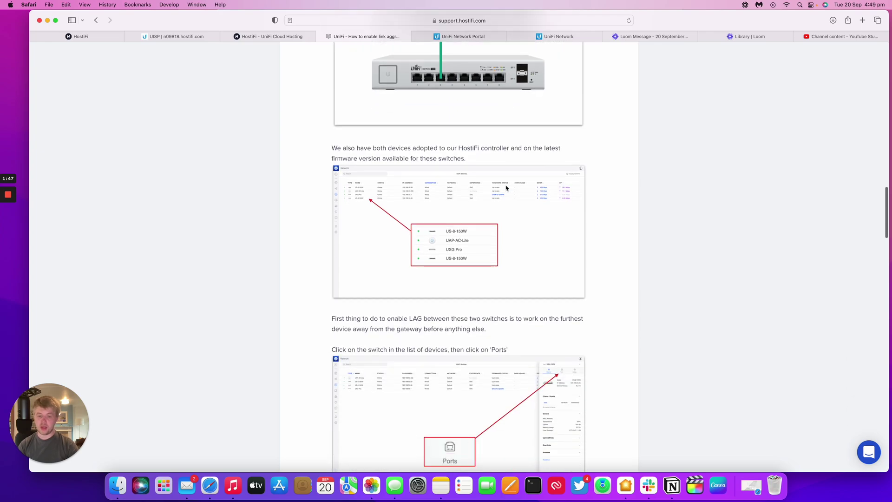
{"action": "scroll", "coordinate": [506, 188], "scroll_direction": "down", "scroll_amount": 3}
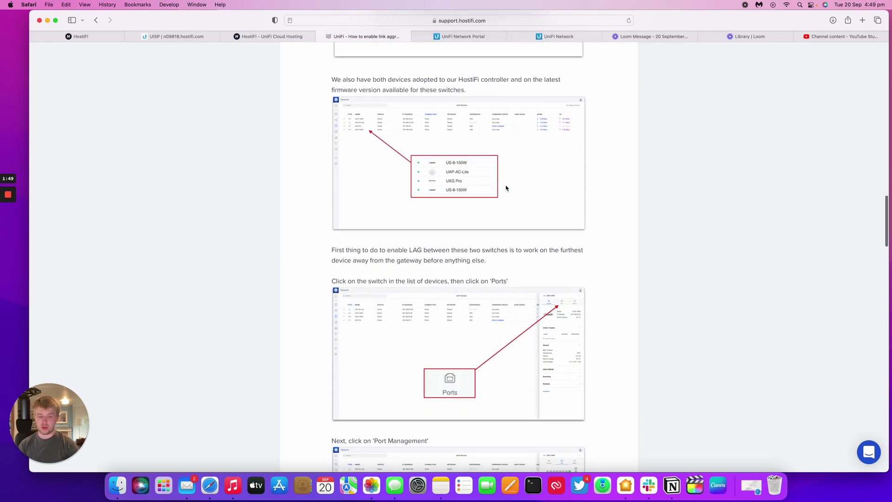
{"action": "scroll", "coordinate": [506, 188], "scroll_direction": "up", "scroll_amount": 5}
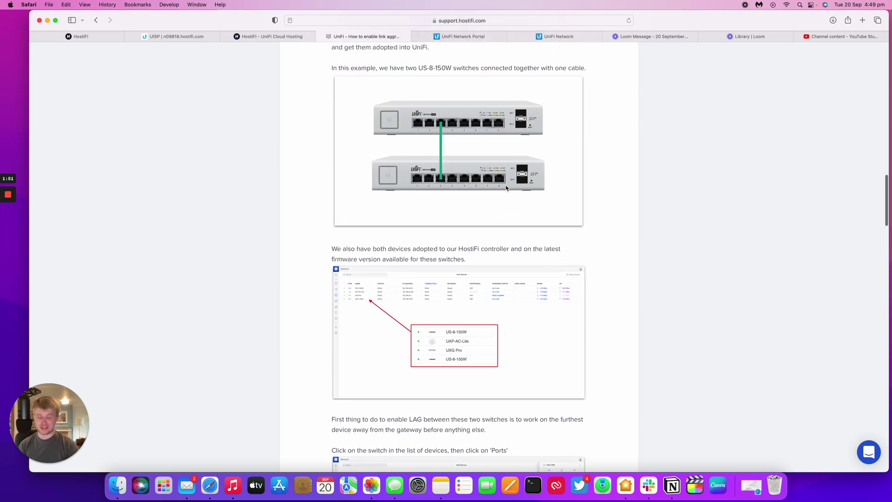
{"action": "scroll", "coordinate": [505, 187], "scroll_direction": "down", "scroll_amount": 9}
{"action": "scroll", "coordinate": [506, 188], "scroll_direction": "down", "scroll_amount": 20}
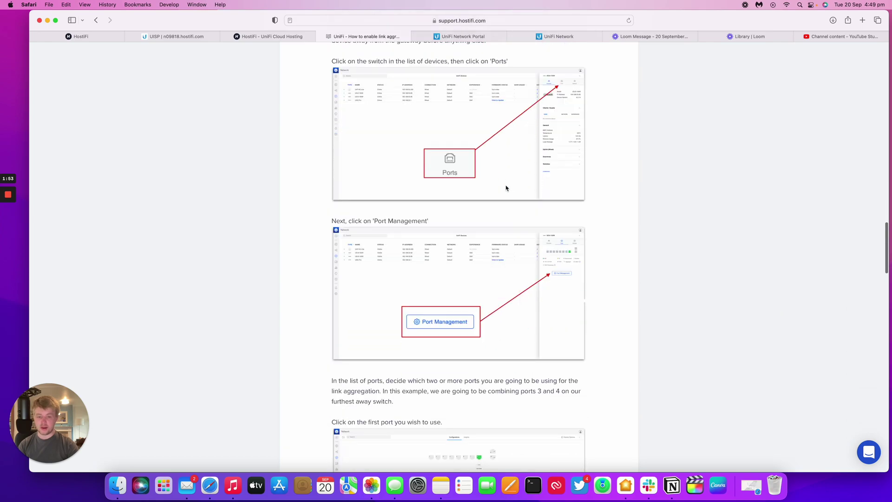
{"action": "scroll", "coordinate": [505, 187], "scroll_direction": "down", "scroll_amount": 20}
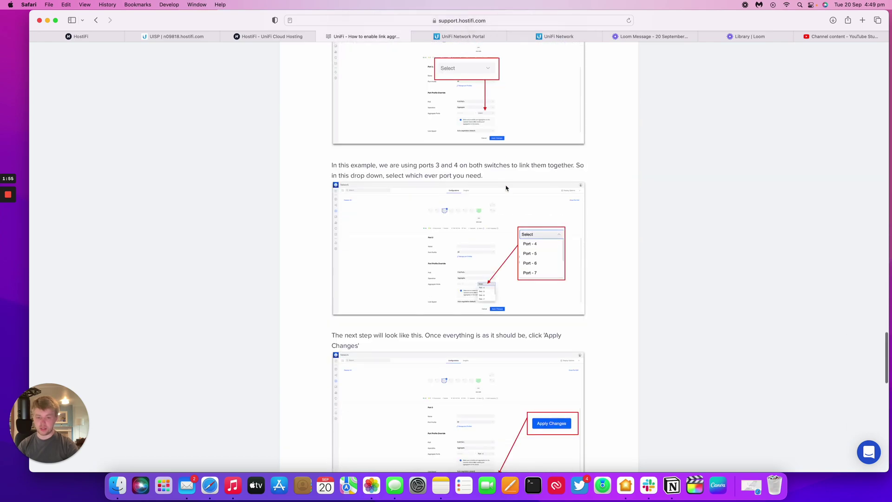
{"action": "key", "text": "super+Up"}
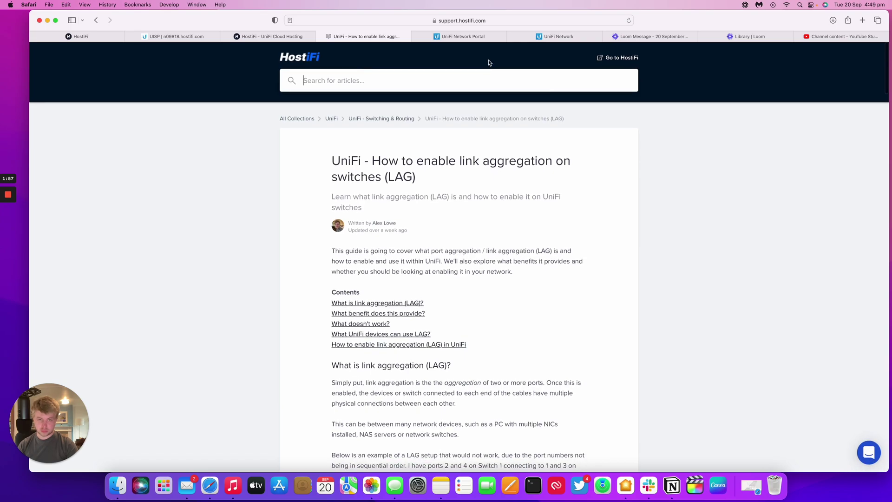
In the UniFi Devices list, view the port status of the US-8-150W at 192.168.55.85
{"action": "left_click", "coordinate": [543, 36]}
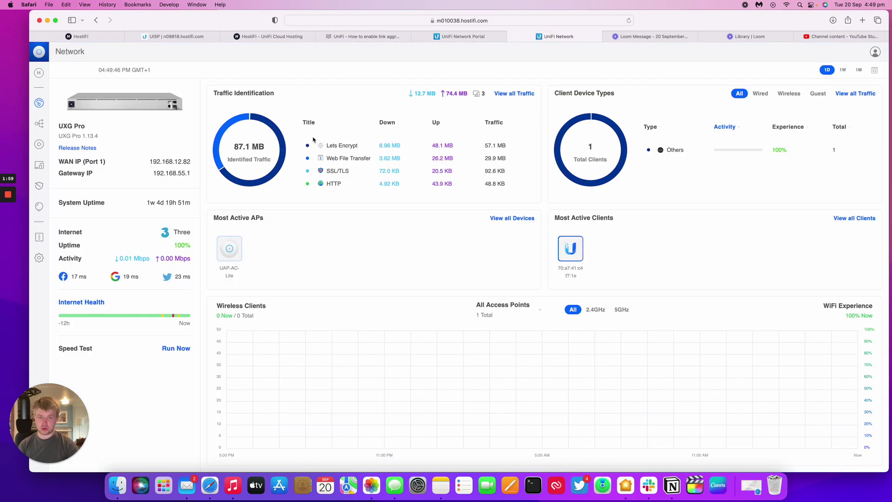
{"action": "left_click", "coordinate": [39, 144]}
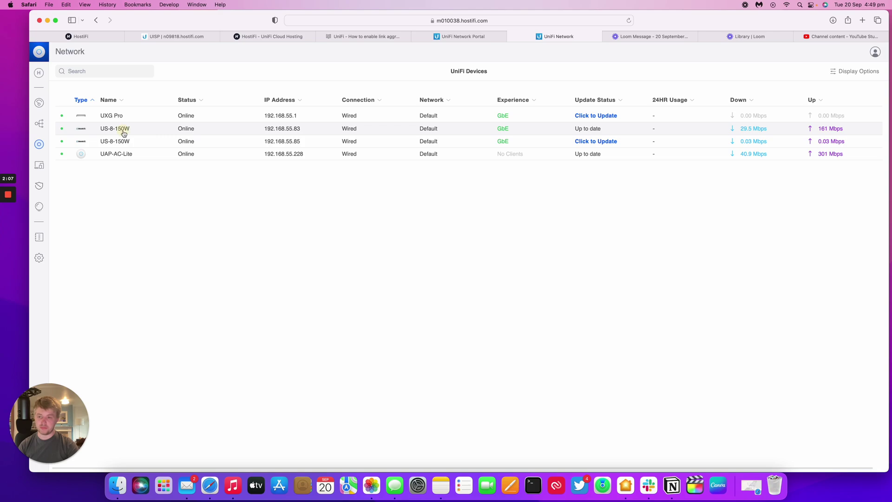
{"action": "left_click", "coordinate": [123, 134]}
{"action": "left_click", "coordinate": [874, 71]}
{"action": "left_click", "coordinate": [525, 140]}
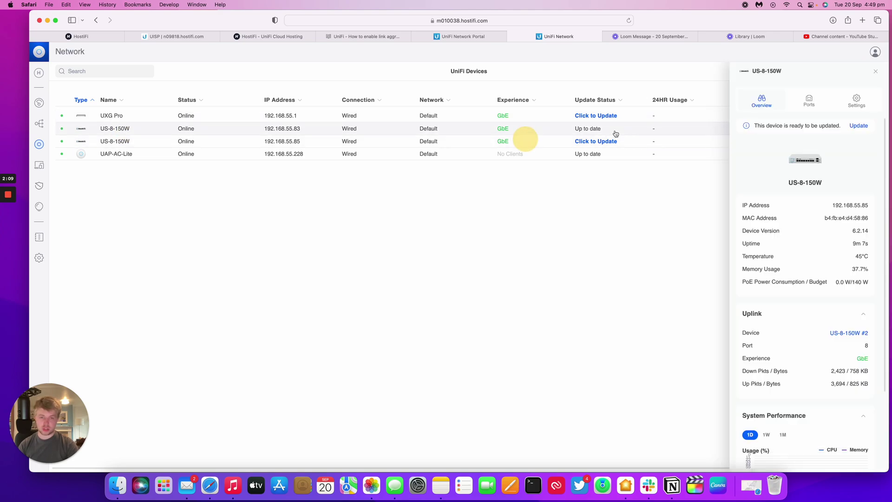
{"action": "left_click", "coordinate": [808, 100]}
{"action": "mouse_move", "coordinate": [839, 141]}
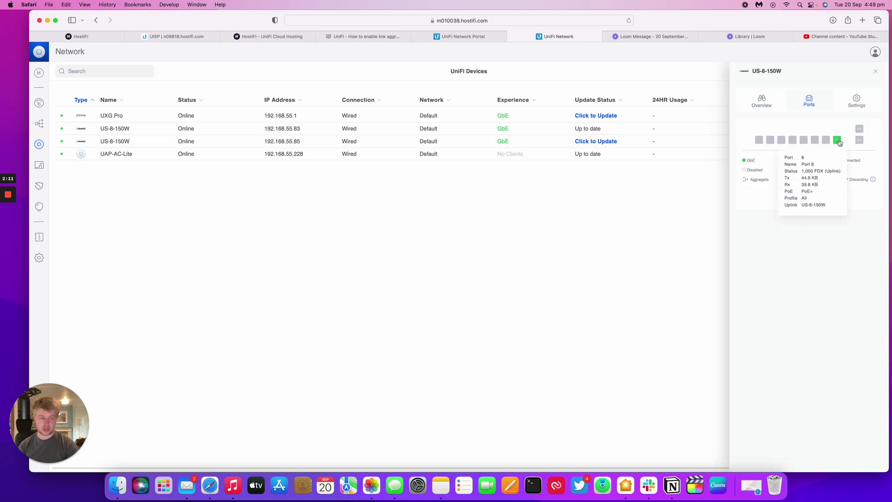
View the other US-8-150W's ports, showing port 2's downlink to the first switch
{"action": "left_click", "coordinate": [875, 71]}
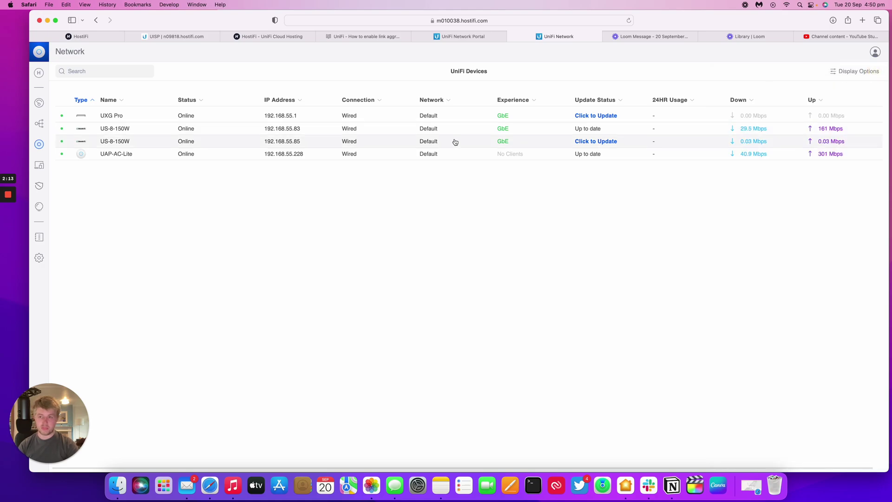
{"action": "left_click", "coordinate": [474, 133]}
{"action": "left_click", "coordinate": [808, 100]}
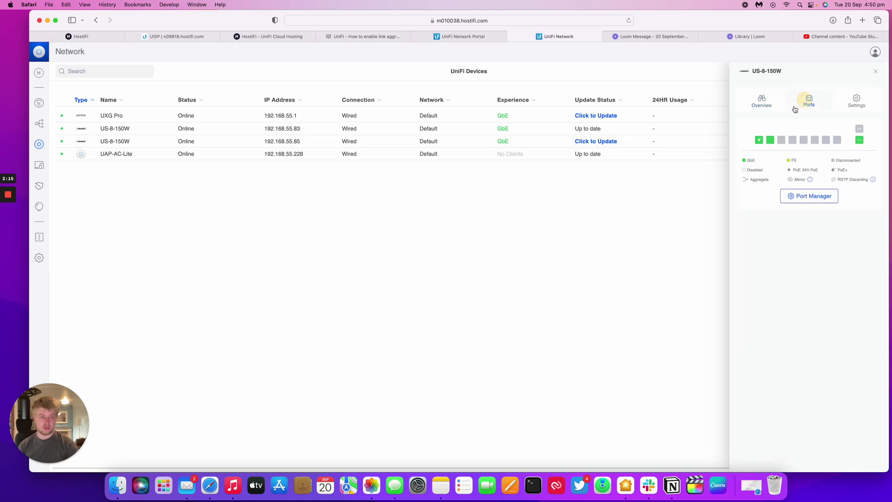
{"action": "mouse_move", "coordinate": [770, 140]}
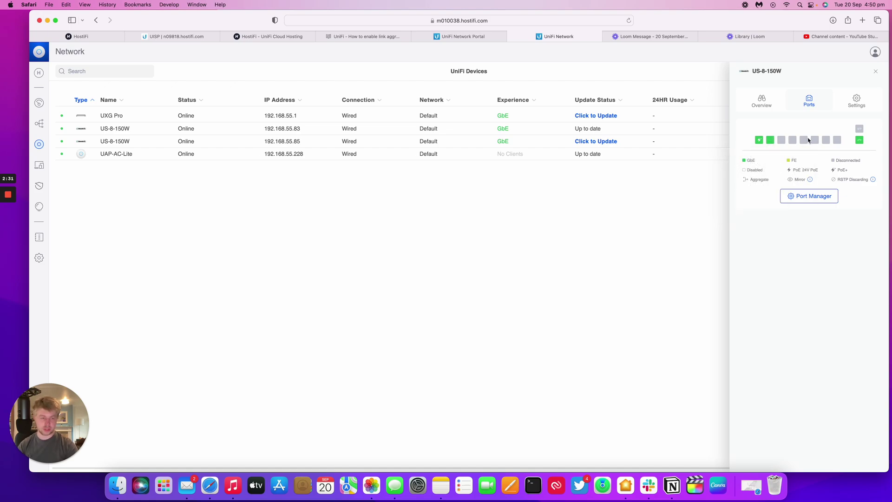
In the Port Manager, name port 3 'Link to US-8-150W'
{"action": "left_click", "coordinate": [812, 196]}
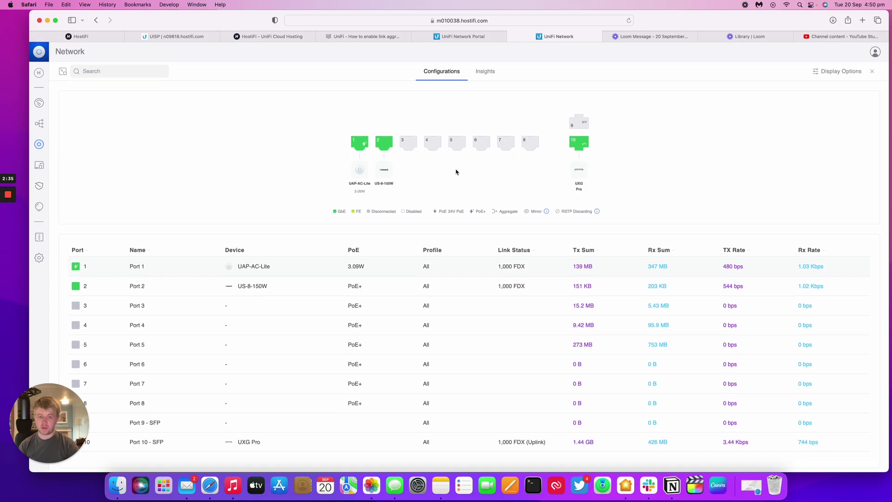
{"action": "left_click", "coordinate": [101, 309]}
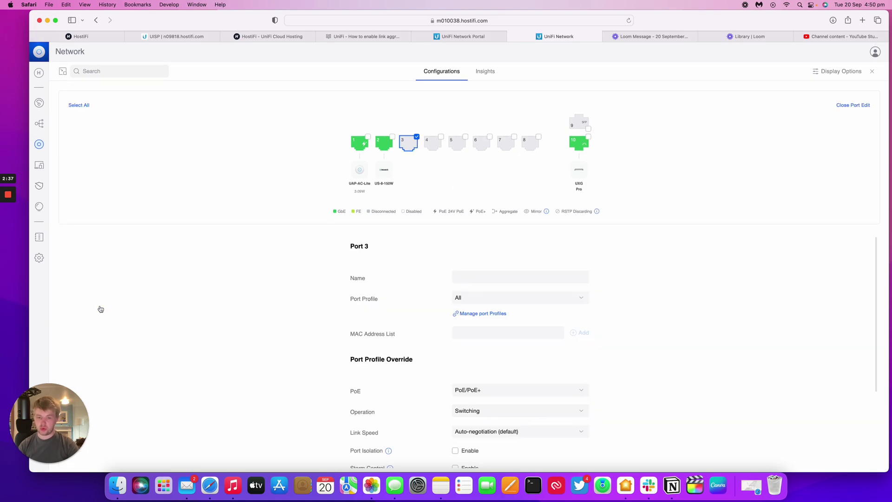
{"action": "scroll", "coordinate": [325, 251], "scroll_direction": "down", "scroll_amount": 1}
{"action": "left_click", "coordinate": [483, 257]}
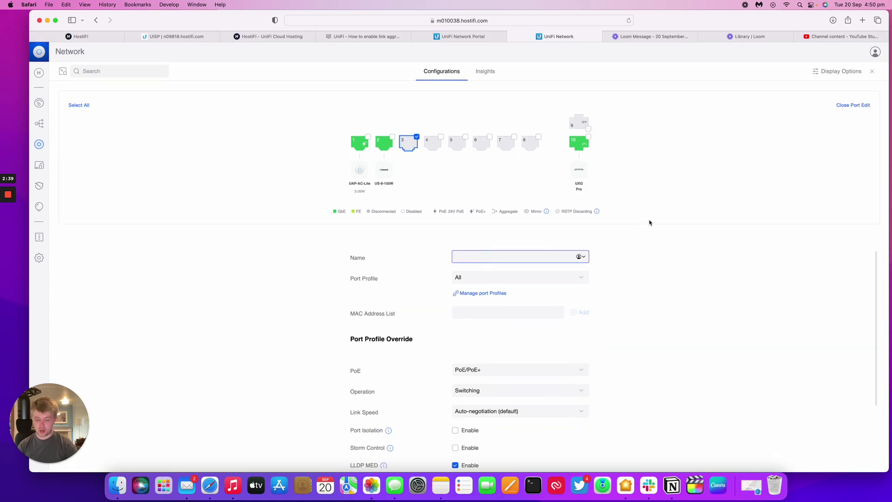
{"action": "type", "text": "Link to "}
{"action": "type", "text": "US"}
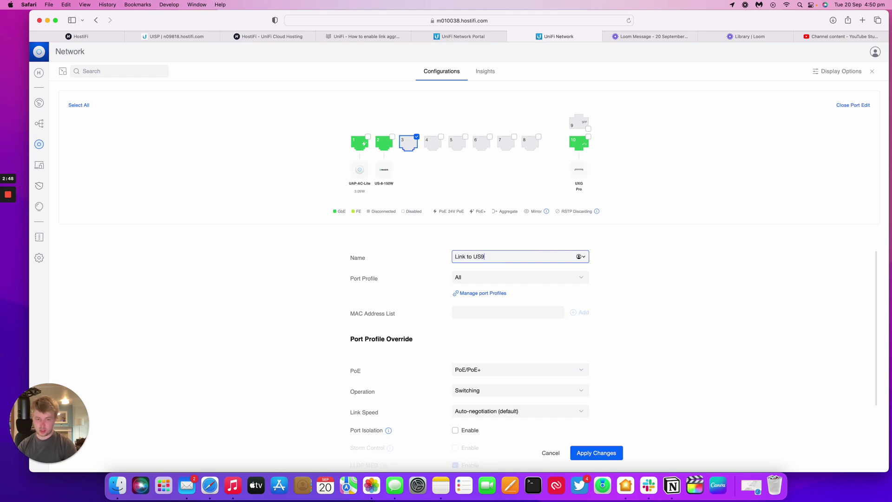
{"action": "type", "text": "8150W"}
{"action": "left_click", "coordinate": [481, 256]}
{"action": "type", "text": "-8"}
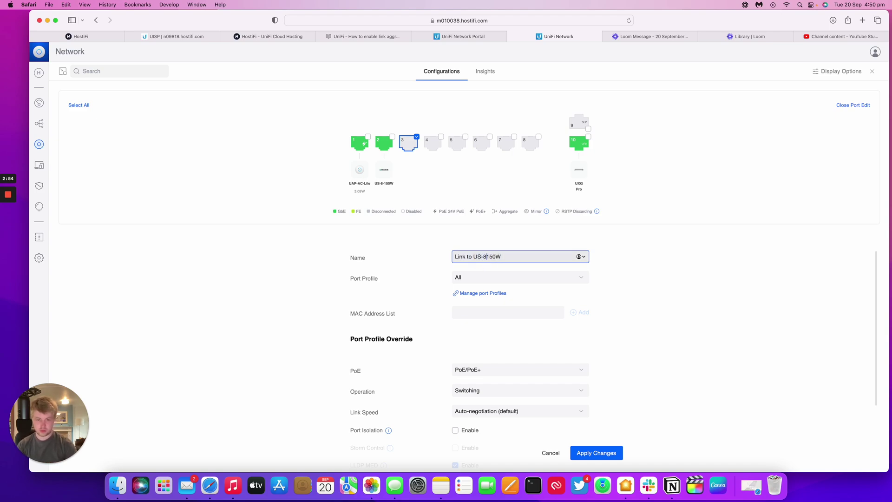
{"action": "type", "text": "-"}
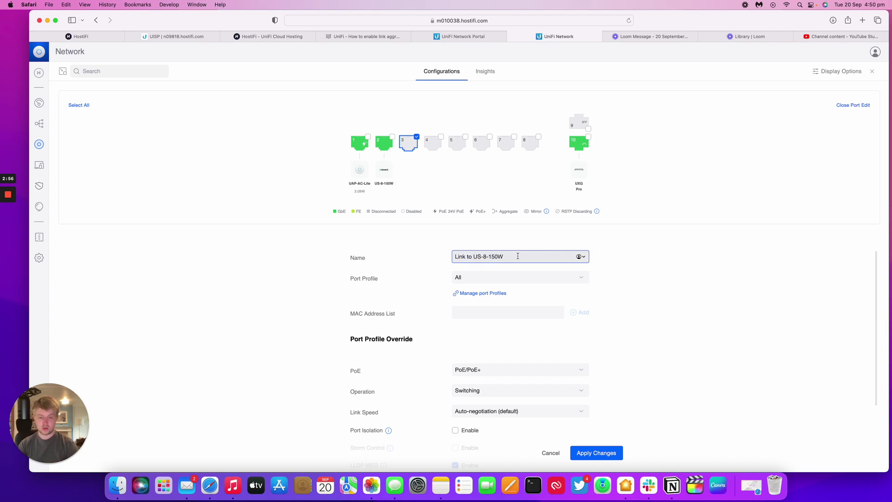
Set port 3's Operation to Aggregate with Port 4 and apply the changes
{"action": "scroll", "coordinate": [598, 276], "scroll_direction": "down", "scroll_amount": 1}
{"action": "scroll", "coordinate": [599, 276], "scroll_direction": "down", "scroll_amount": 3}
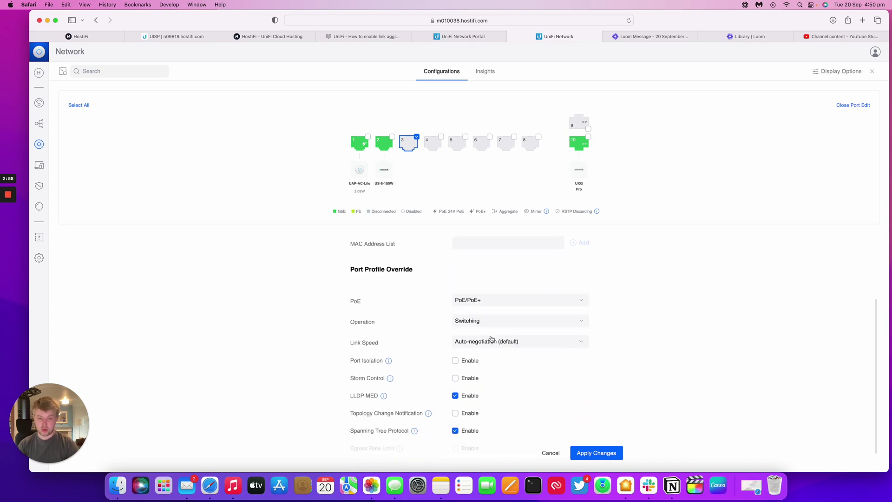
{"action": "left_click_drag", "start_coordinate": [362, 322], "coordinate": [555, 315]}
{"action": "left_click", "coordinate": [527, 323]}
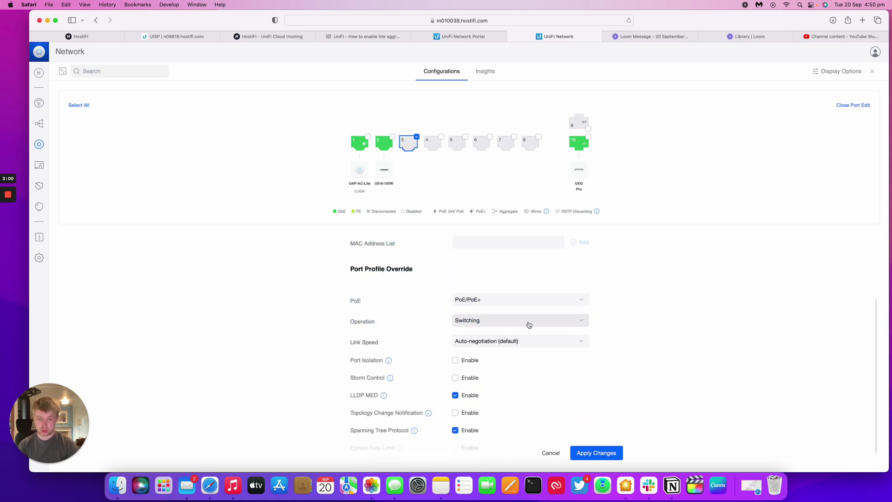
{"action": "left_click", "coordinate": [481, 360]}
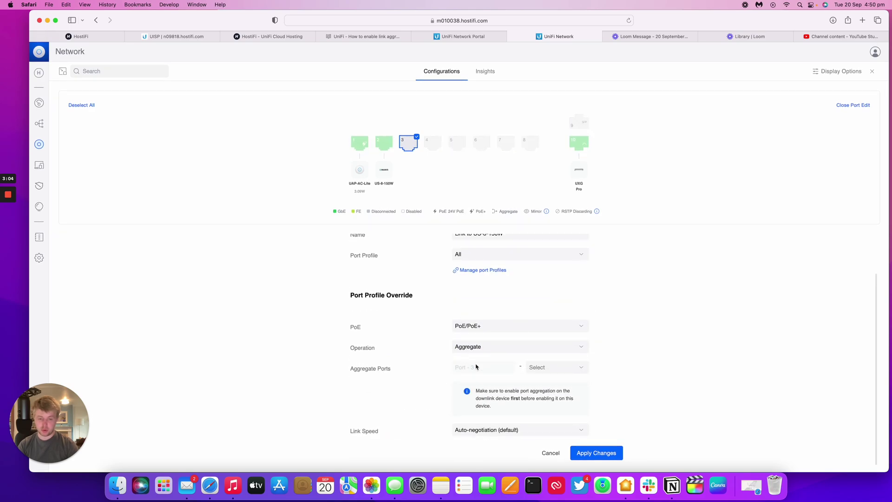
{"action": "left_click", "coordinate": [550, 367]}
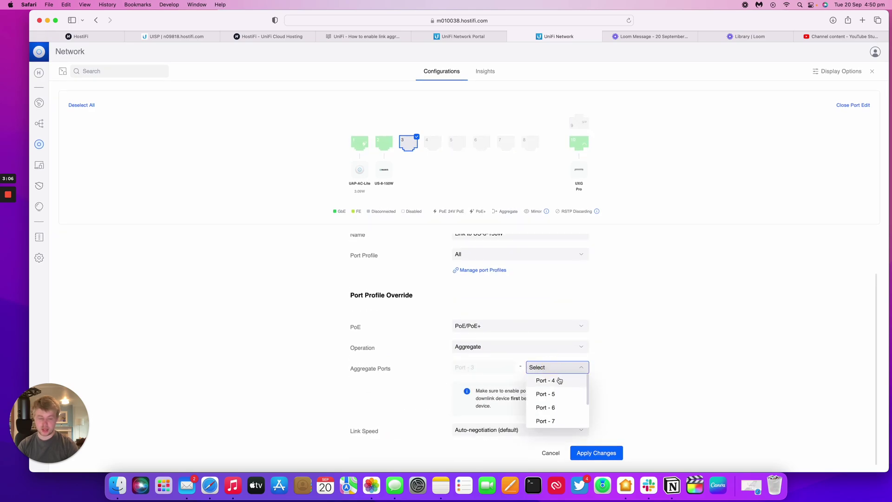
{"action": "left_click", "coordinate": [571, 376]}
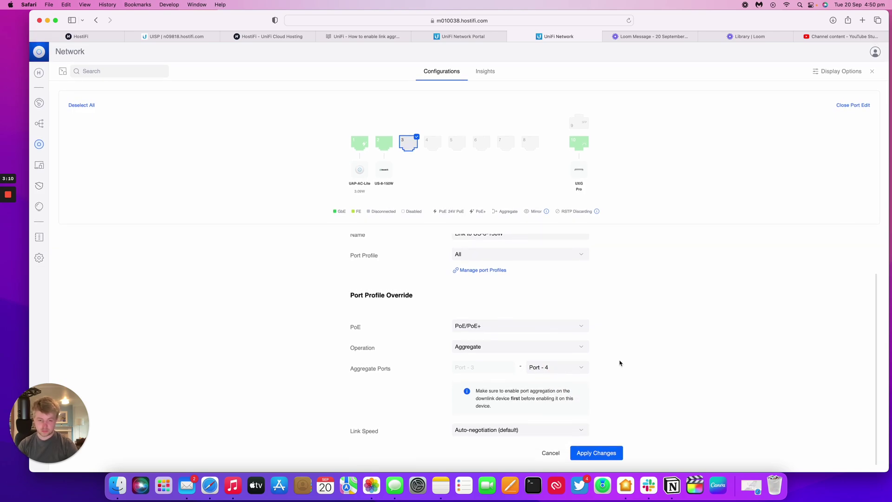
{"action": "left_click", "coordinate": [598, 449]}
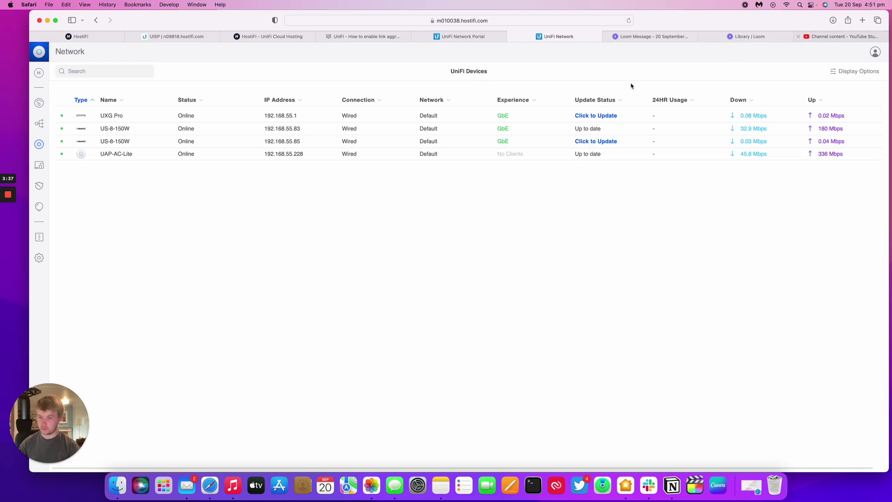
Open the Port Manager for the US-8-150W at 192.168.55.85
{"action": "left_click", "coordinate": [451, 130]}
{"action": "left_click", "coordinate": [809, 100]}
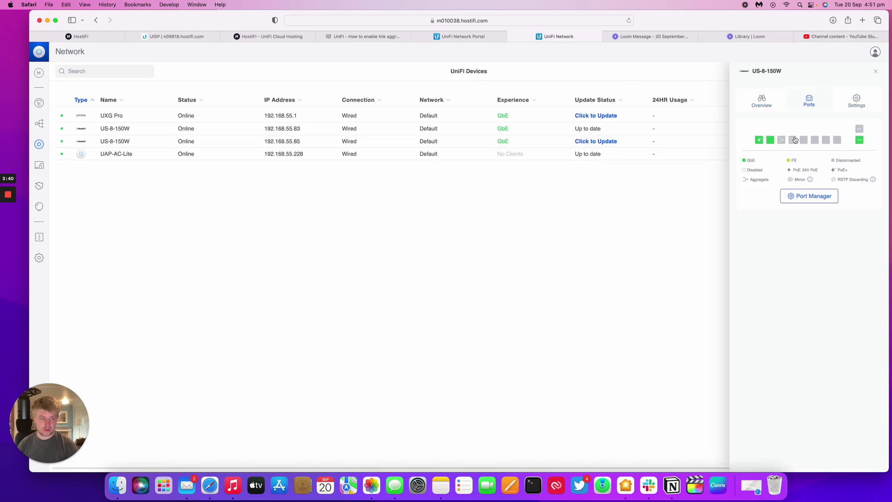
{"action": "mouse_move", "coordinate": [792, 142]}
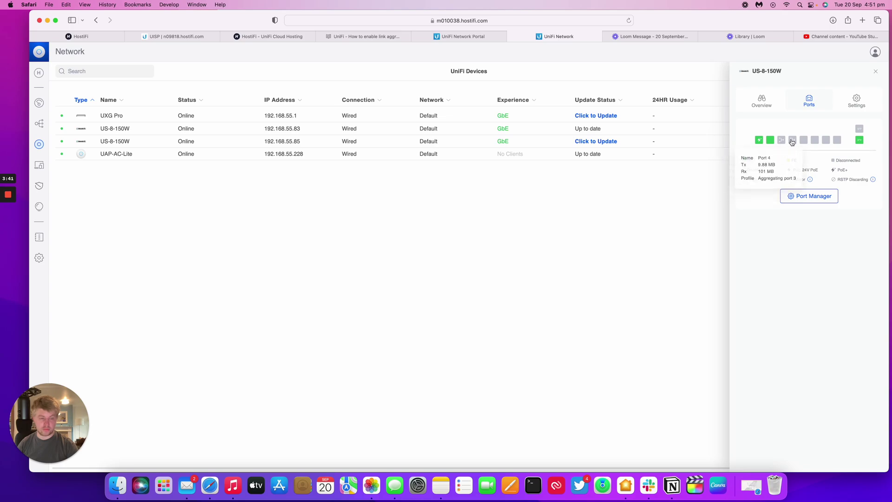
{"action": "left_click", "coordinate": [874, 72]}
{"action": "left_click", "coordinate": [536, 141]}
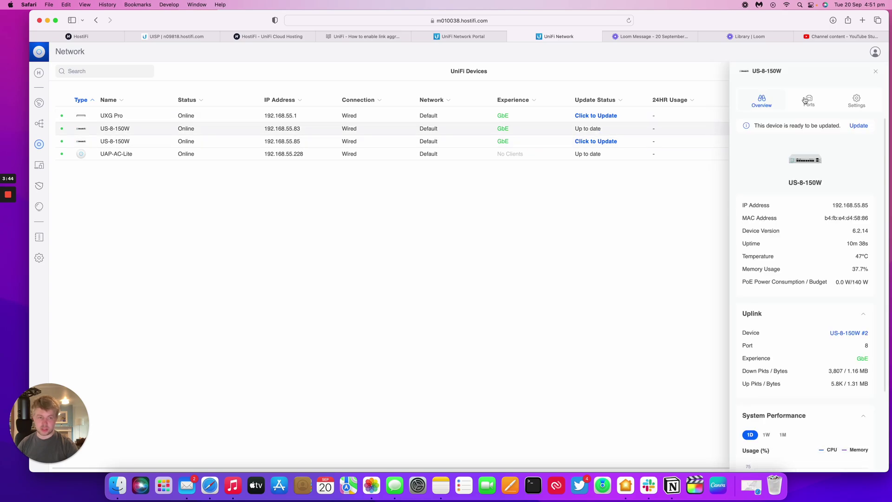
{"action": "left_click", "coordinate": [805, 100]}
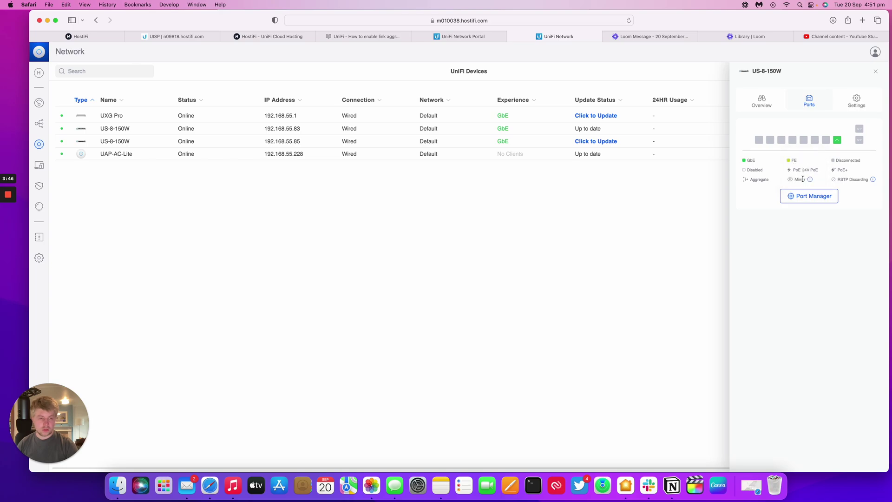
{"action": "left_click", "coordinate": [800, 195]}
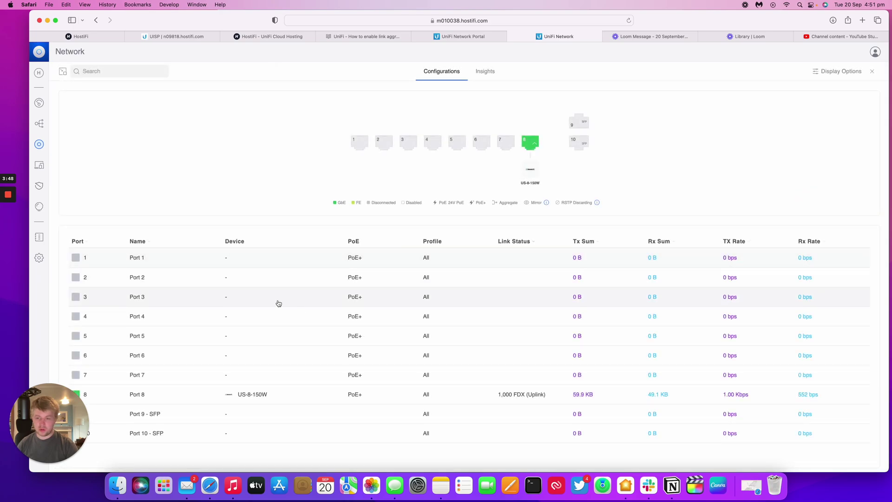
Name port 3 'Link to US-8-150W', aggregate it with Port 4, and apply
{"action": "left_click", "coordinate": [278, 301]}
{"action": "left_click", "coordinate": [472, 269]}
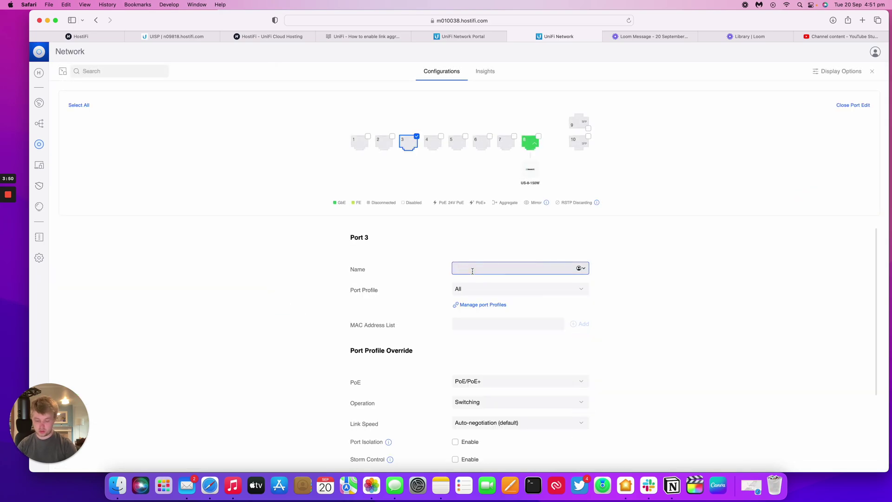
{"action": "type", "text": "Link to US-"}
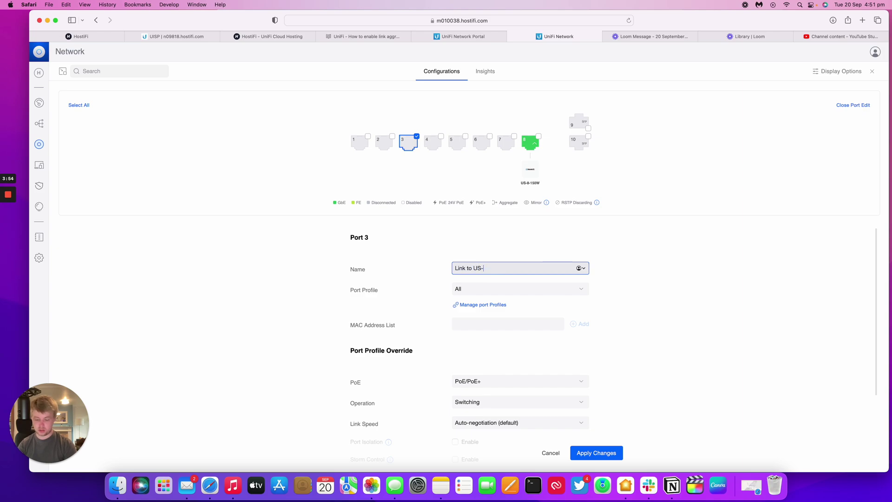
{"action": "type", "text": "8-150W"}
{"action": "scroll", "coordinate": [475, 293], "scroll_direction": "down", "scroll_amount": 3}
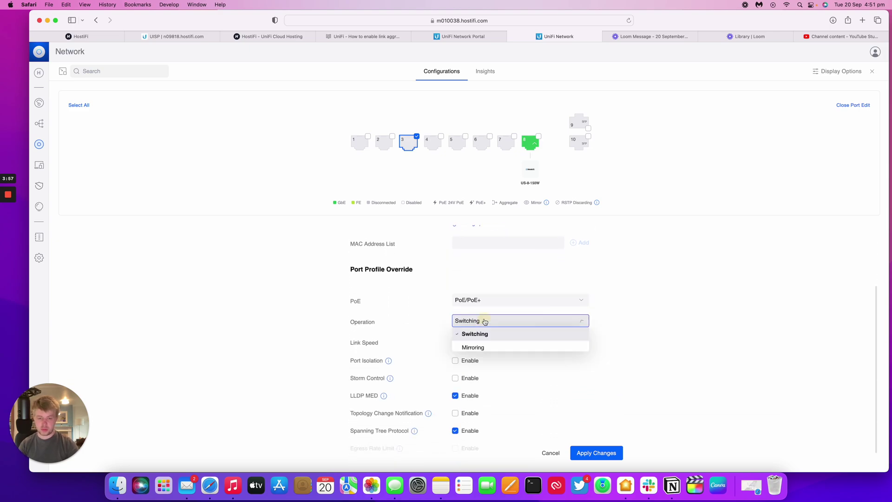
{"action": "left_click", "coordinate": [481, 360]}
{"action": "left_click", "coordinate": [556, 364]}
{"action": "left_click", "coordinate": [543, 380]}
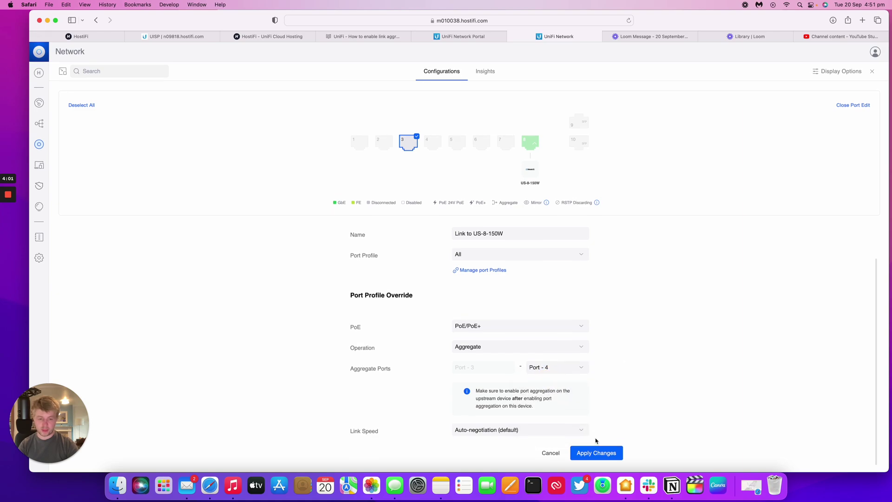
{"action": "left_click", "coordinate": [596, 452]}
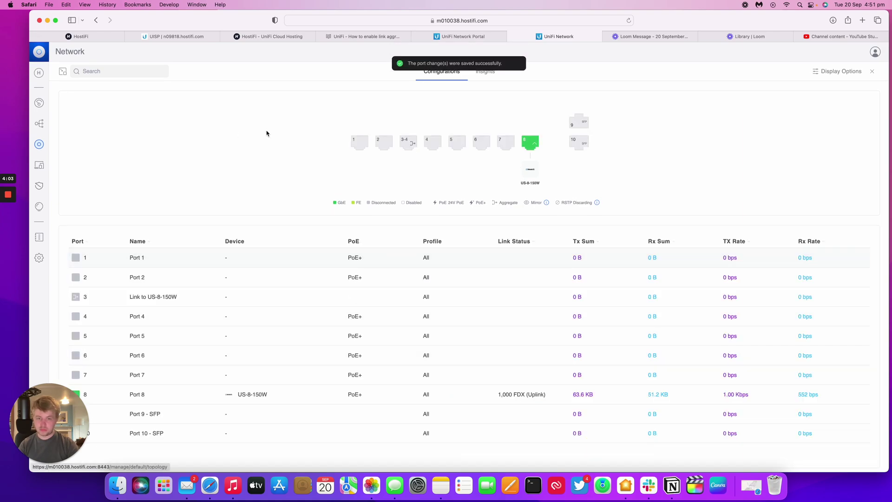
Check the .85 switch's ports for the new port 3–4 aggregate
{"action": "left_click", "coordinate": [39, 147]}
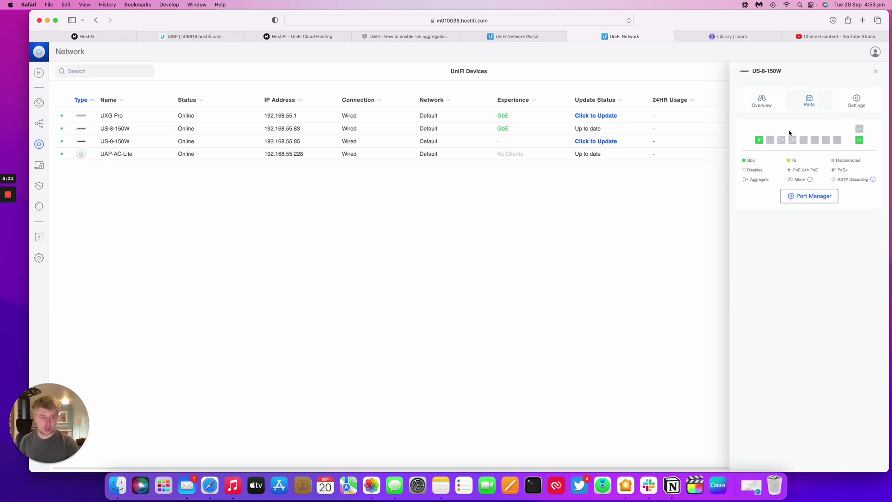
{"action": "left_click", "coordinate": [485, 144]}
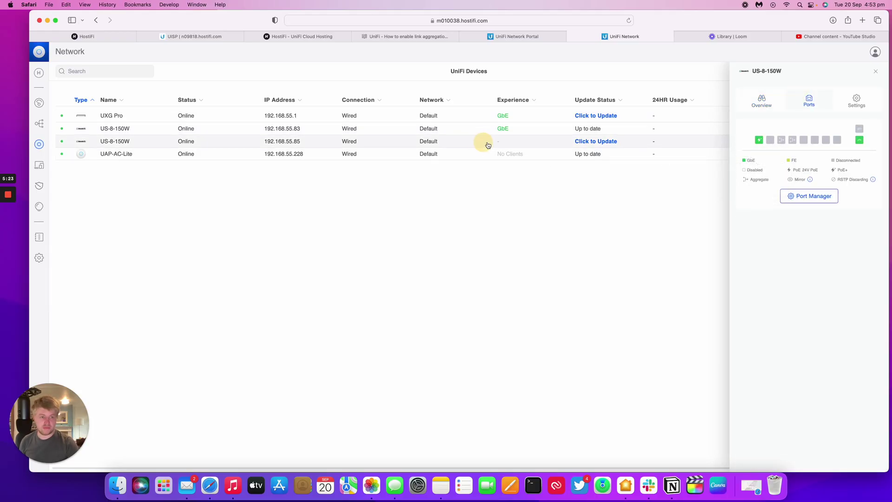
{"action": "left_click", "coordinate": [806, 101]}
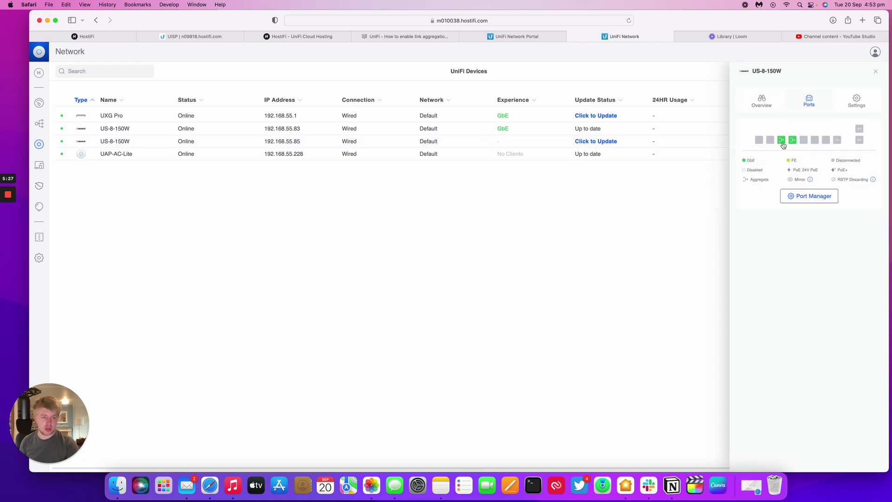
{"action": "mouse_move", "coordinate": [780, 144]}
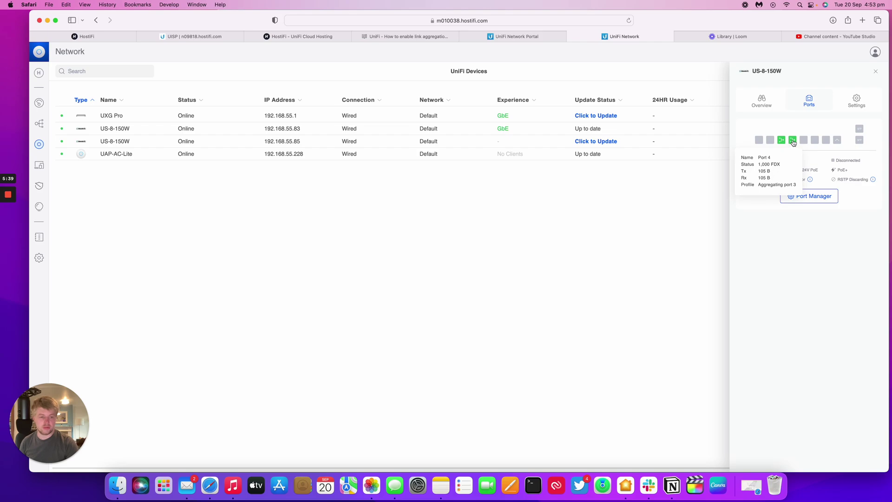
{"action": "left_click", "coordinate": [876, 71]}
Open the Port Manager of the US-8-150W at 192.168.55.83
{"action": "left_click", "coordinate": [584, 128]}
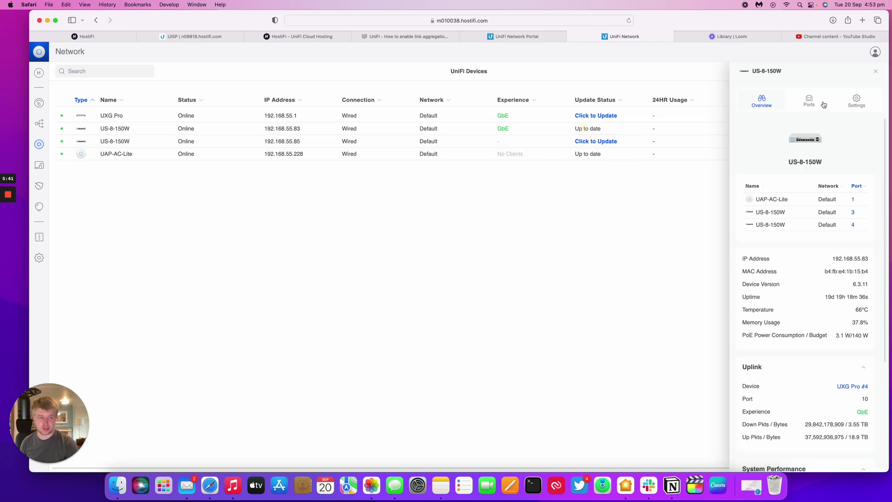
{"action": "left_click", "coordinate": [808, 100]}
{"action": "mouse_move", "coordinate": [795, 142]}
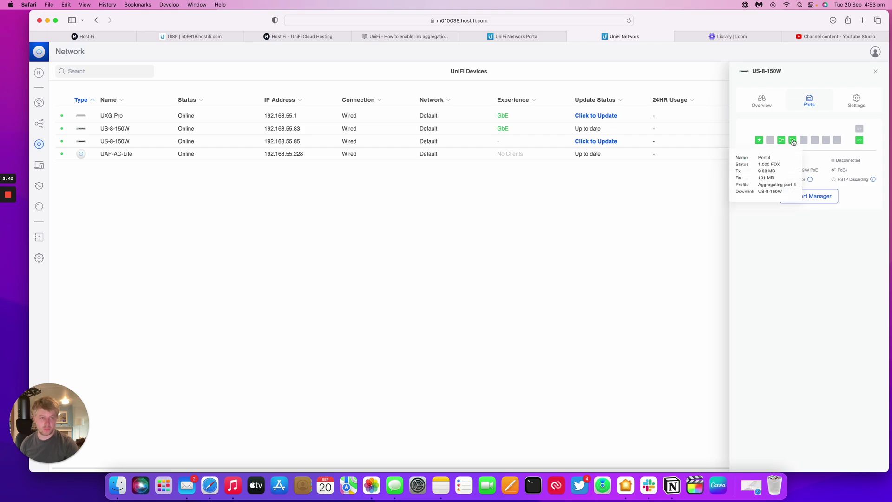
{"action": "left_click", "coordinate": [803, 196]}
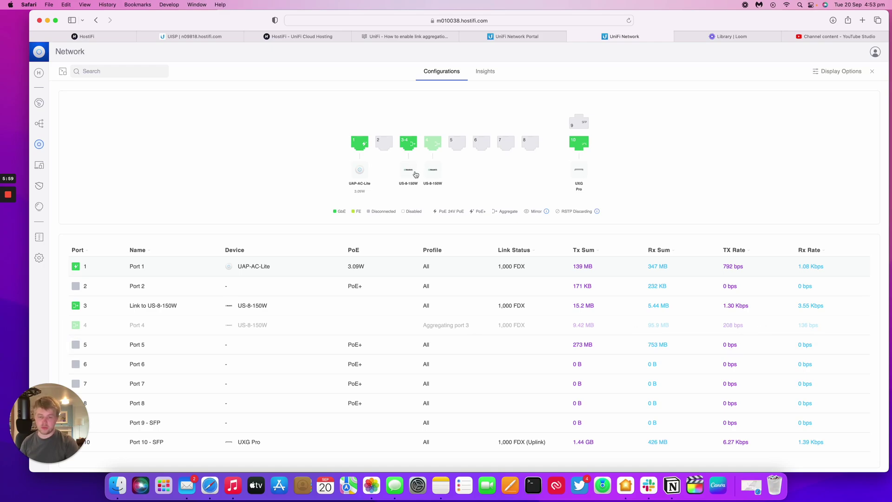
Confirm the US-8-150W link reads 2 GbE in the devices list, then show the dashboard
{"action": "left_click", "coordinate": [39, 103]}
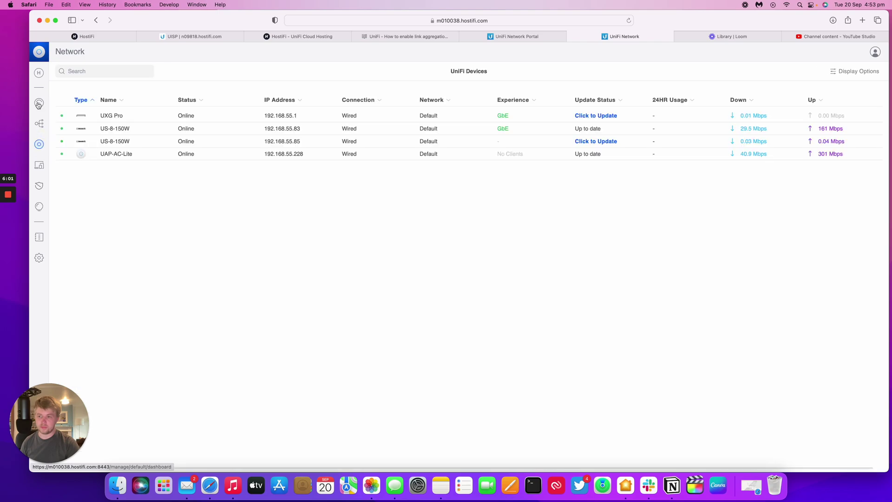
{"action": "left_click", "coordinate": [39, 104]}
{"action": "left_click", "coordinate": [39, 144]}
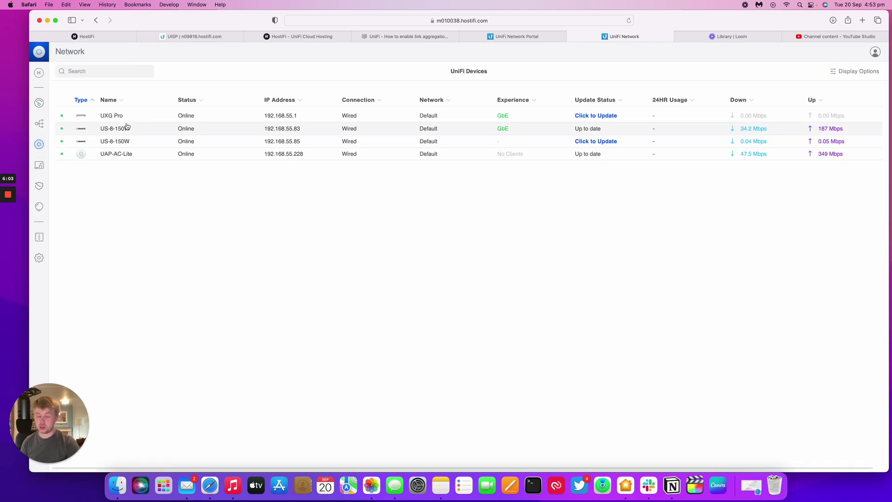
{"action": "left_click", "coordinate": [128, 131]}
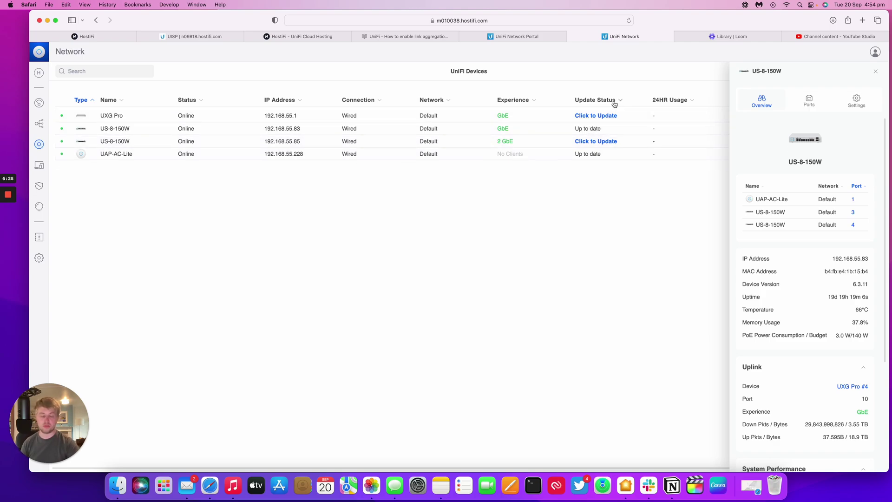
{"action": "left_click", "coordinate": [875, 71]}
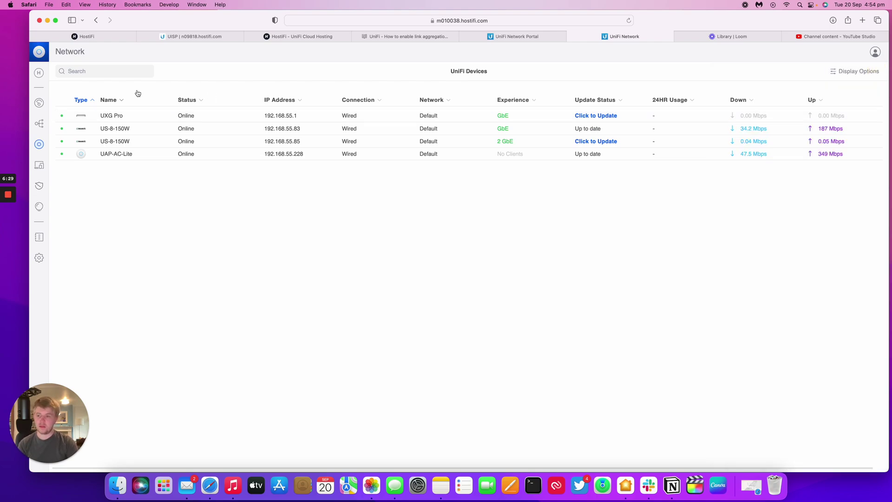
{"action": "left_click", "coordinate": [40, 104]}
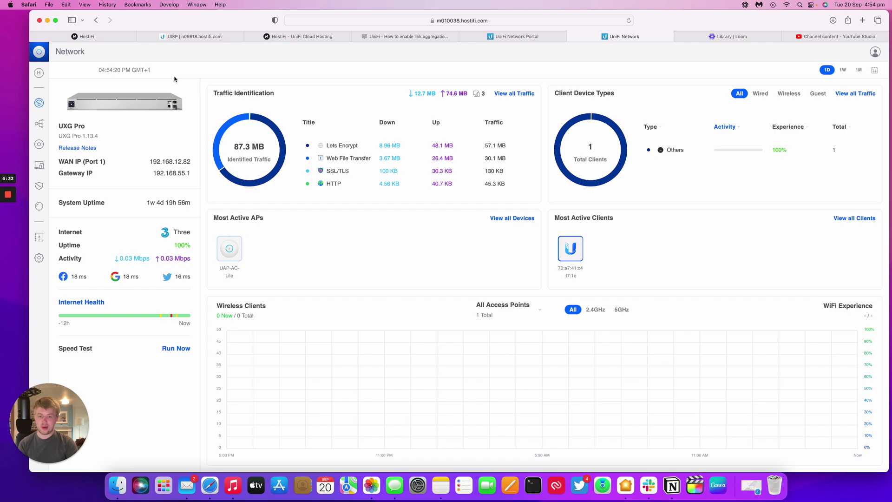
Return to the HostiFi article on enabling link aggregation (LAG) on UniFi switches
{"action": "left_click", "coordinate": [378, 35]}
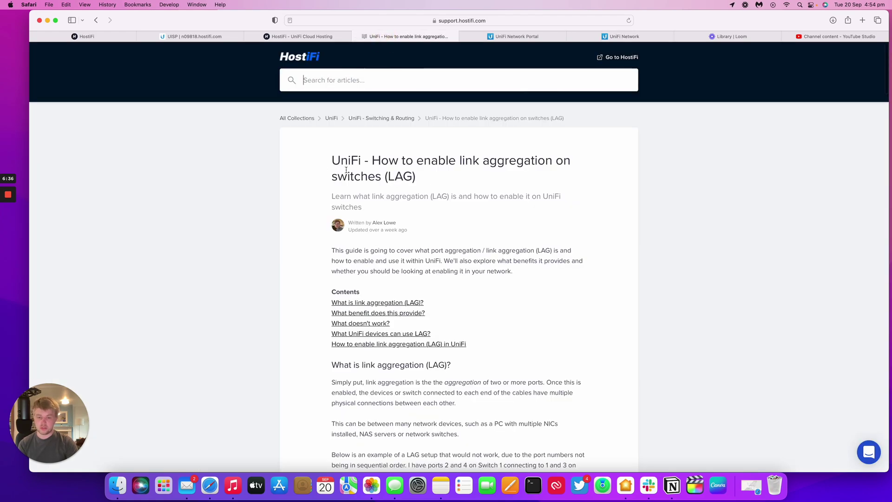